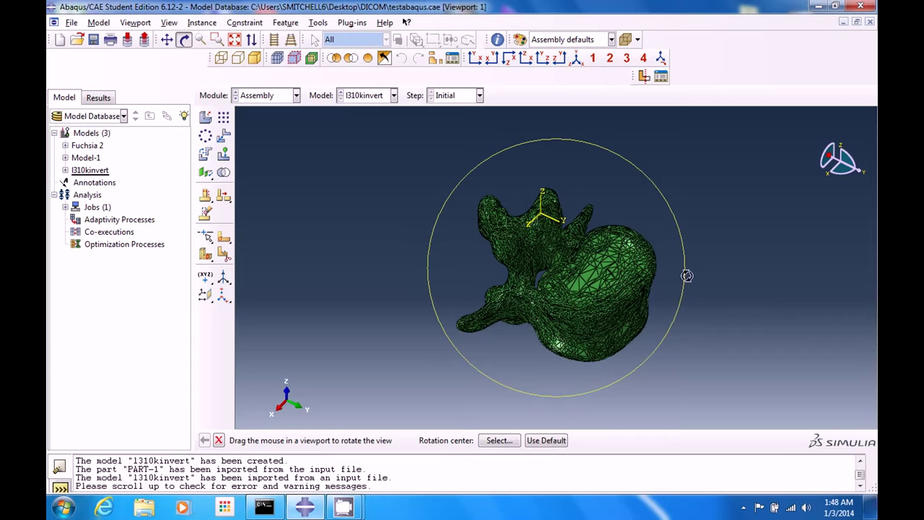
Orbit the L3 vertebra mesh through several angles, ending on its spinous processes
left_click_drag(550, 216, 561, 281)
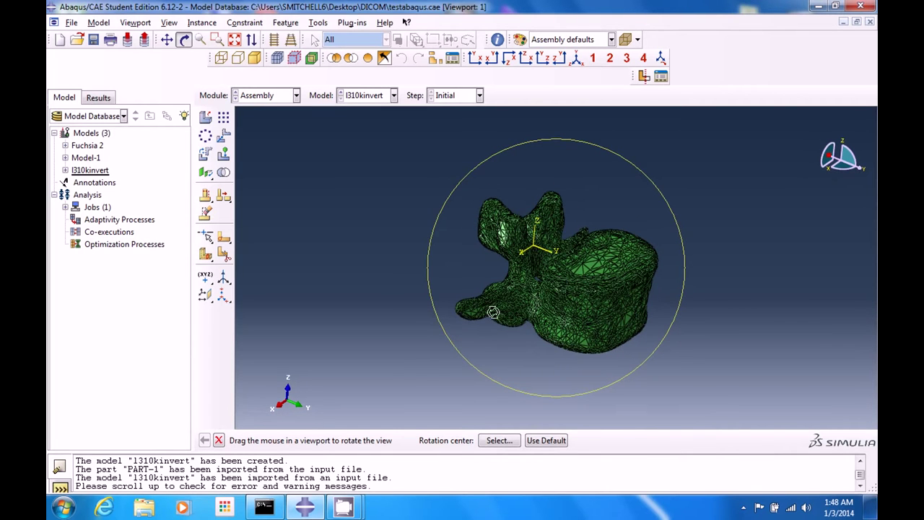
left_click_drag(495, 313, 671, 240)
left_click_drag(519, 179, 525, 339)
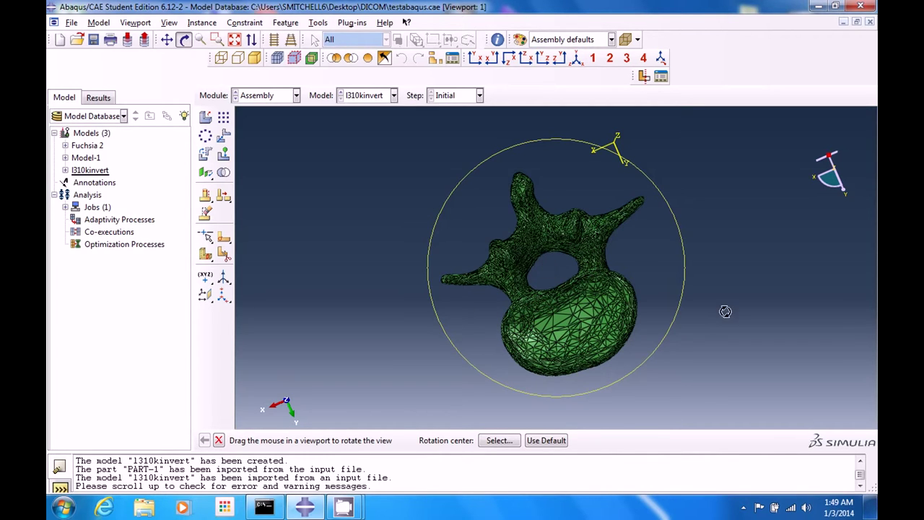
Orbit the L3 vertebra mesh into a top-down view showing the vertebral foramen
left_click_drag(617, 297, 589, 226)
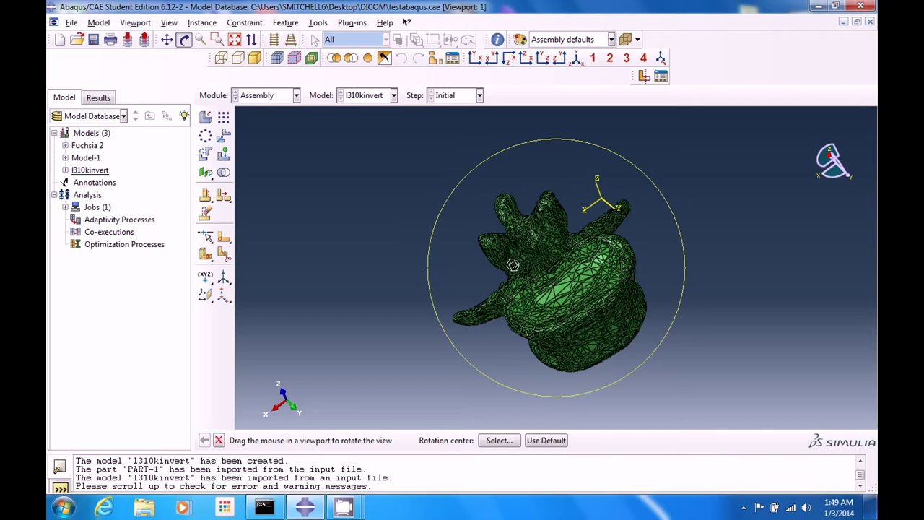
left_click_drag(519, 264, 604, 148)
left_click_drag(553, 289, 493, 293)
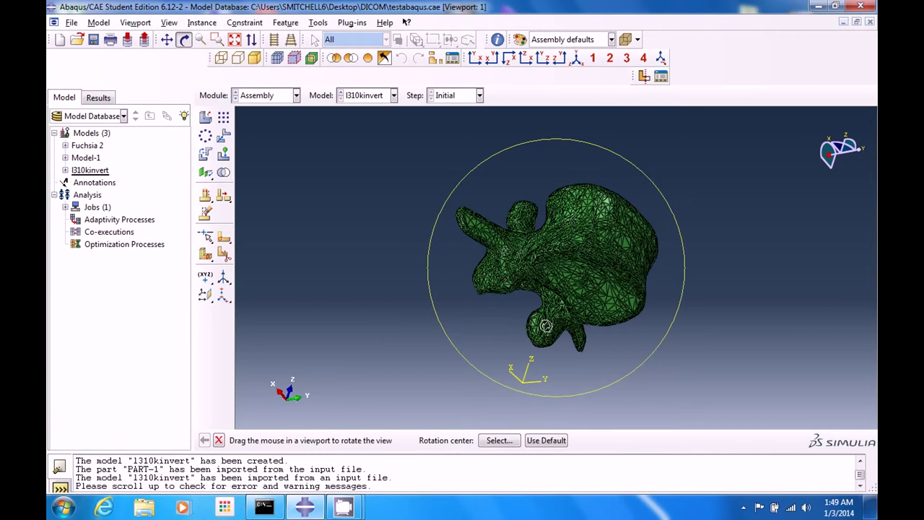
left_click_drag(564, 260, 621, 298)
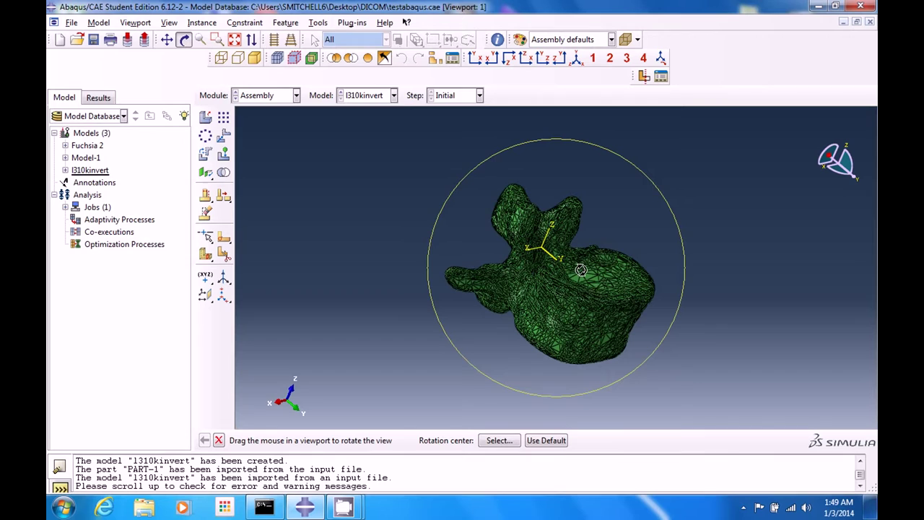
left_click_drag(615, 279, 597, 345)
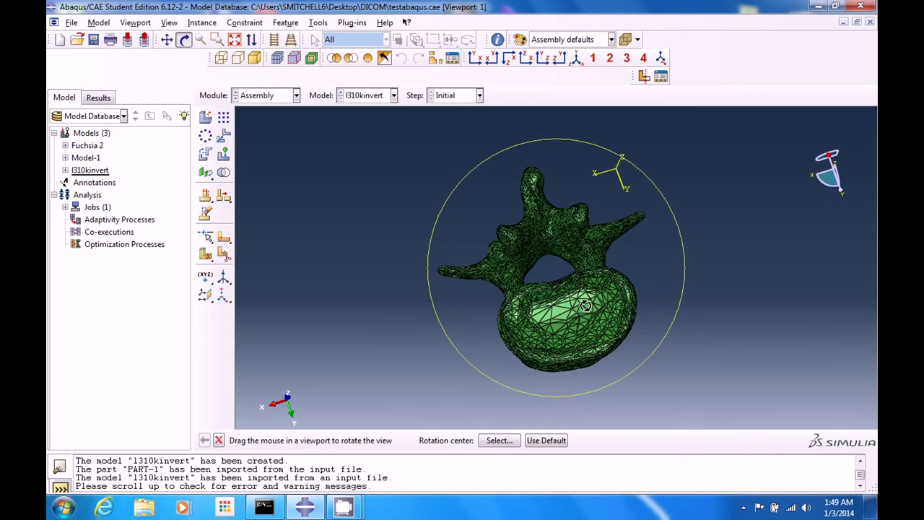
left_click_drag(586, 304, 599, 289)
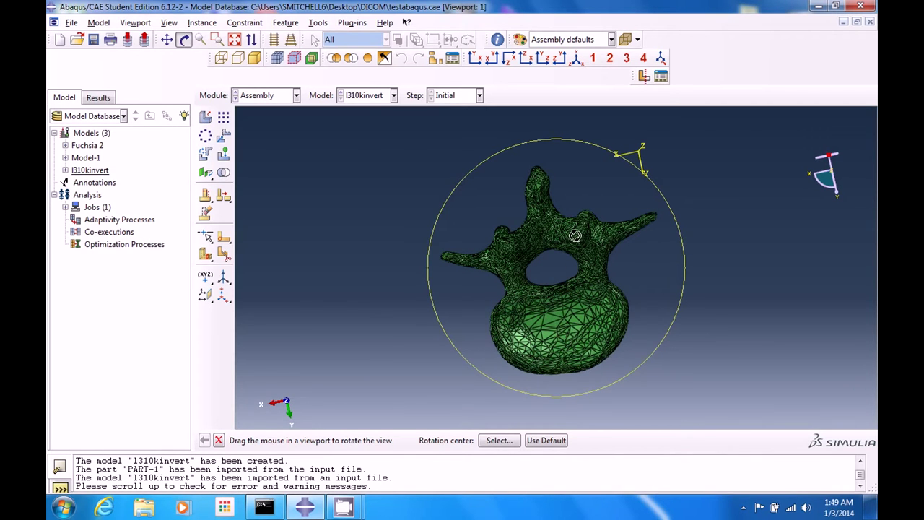
left_click_drag(593, 248, 624, 238)
left_click_drag(522, 280, 579, 257)
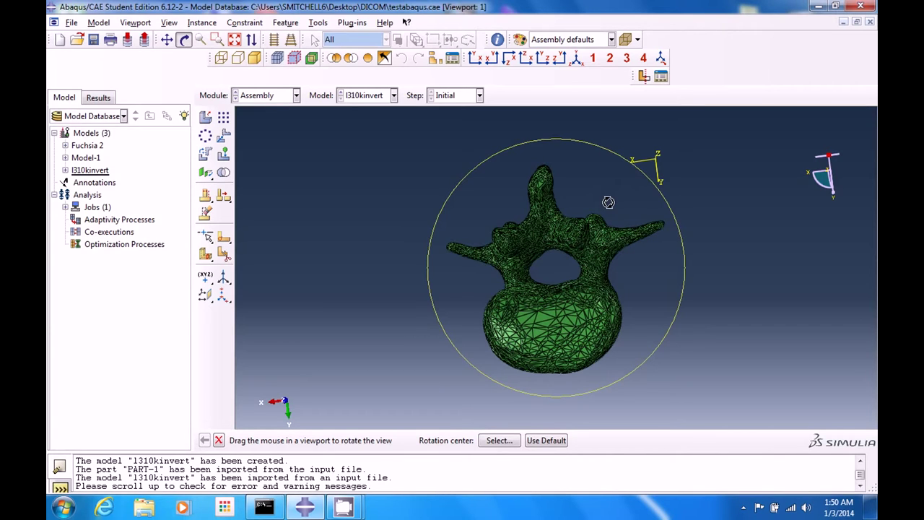
Orbit the vertebra mesh through its front, side and top endplate views
left_click_drag(594, 277, 484, 278)
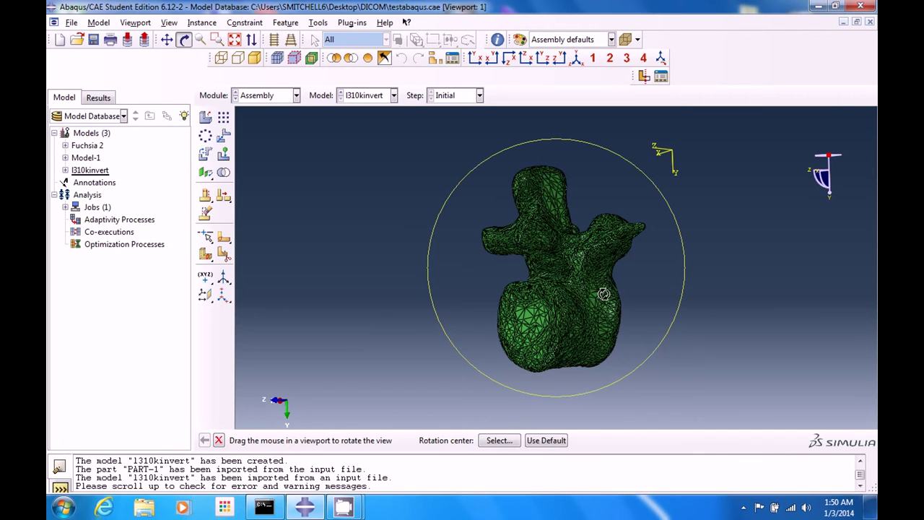
mouse_move(570, 301)
left_mouse_down()
mouse_move(534, 305)
mouse_move(613, 281)
mouse_move(561, 298)
mouse_move(553, 267)
mouse_move(567, 303)
left_mouse_up()
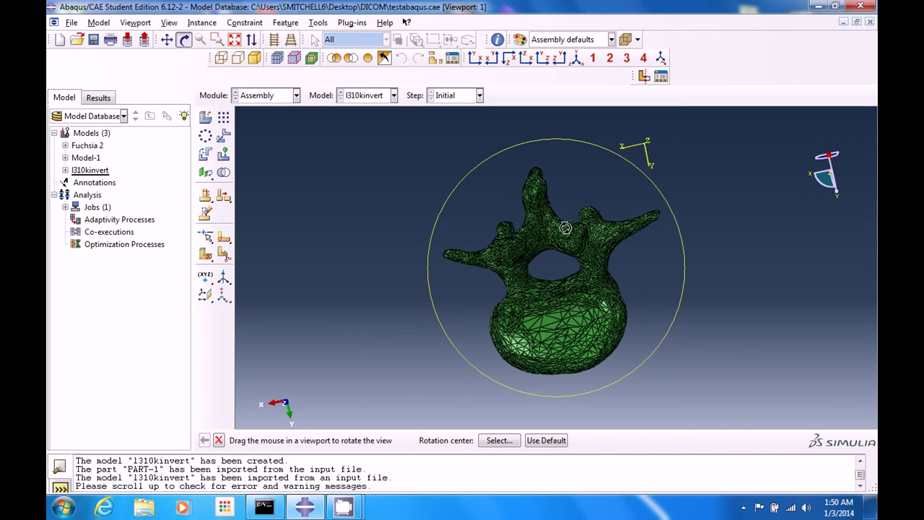
left_click_drag(610, 224, 567, 232)
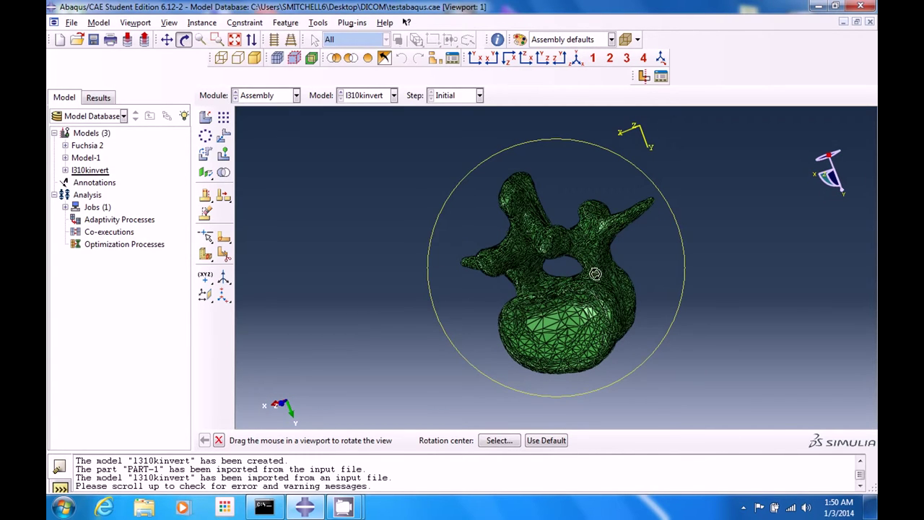
left_click_drag(579, 272, 459, 280)
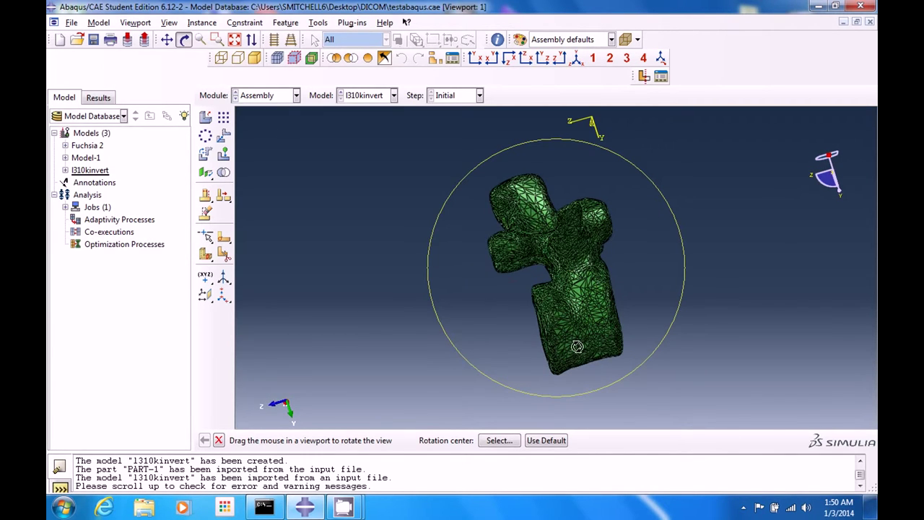
left_click_drag(577, 347, 642, 159)
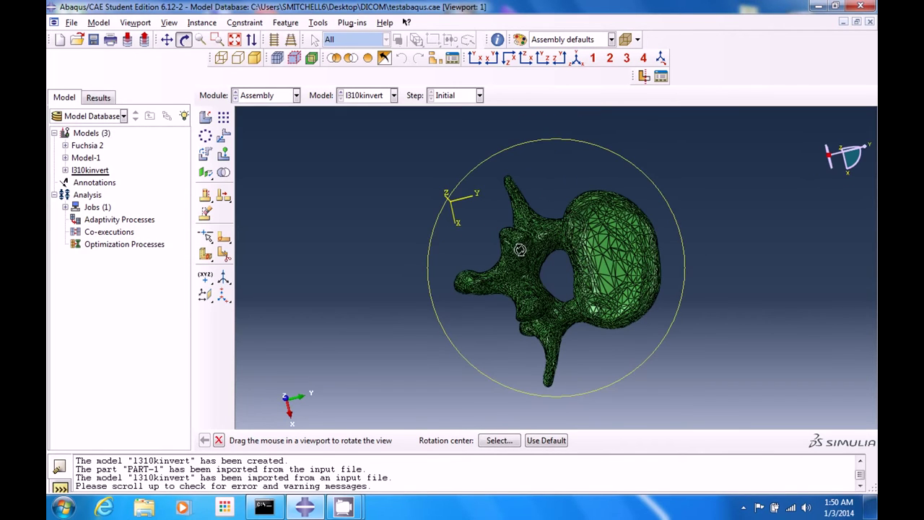
mouse_move(542, 347)
left_mouse_down()
mouse_move(652, 183)
mouse_move(508, 234)
mouse_move(491, 250)
mouse_move(625, 266)
mouse_move(662, 283)
mouse_move(652, 293)
mouse_move(656, 246)
mouse_move(522, 253)
mouse_move(658, 243)
left_mouse_up()
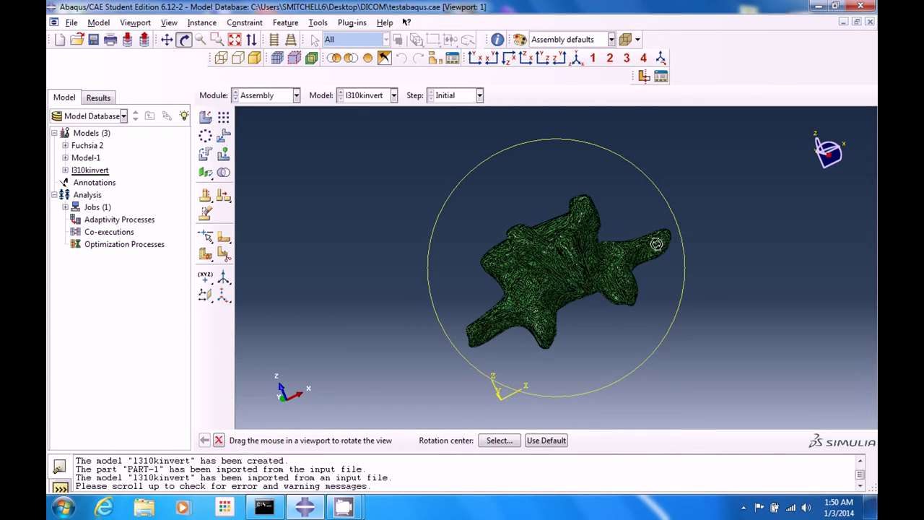
left_click_drag(646, 250, 598, 327)
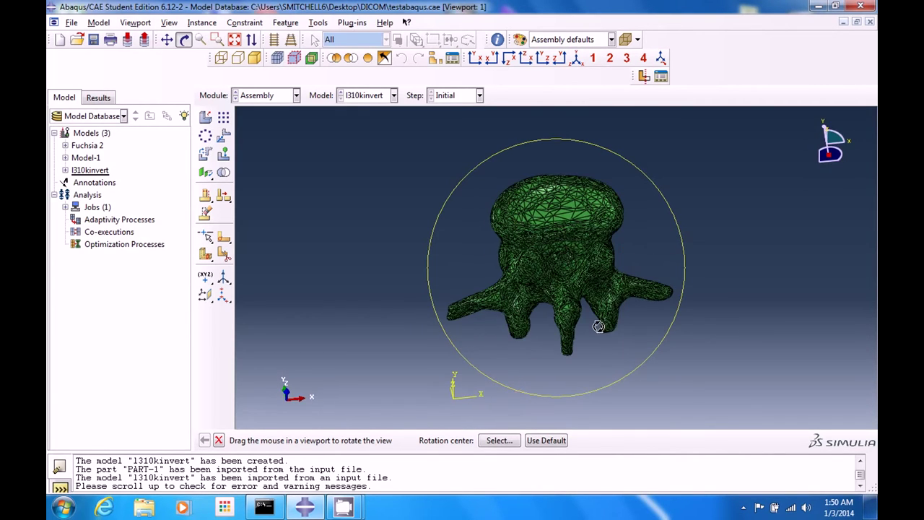
left_click_drag(581, 257, 500, 285)
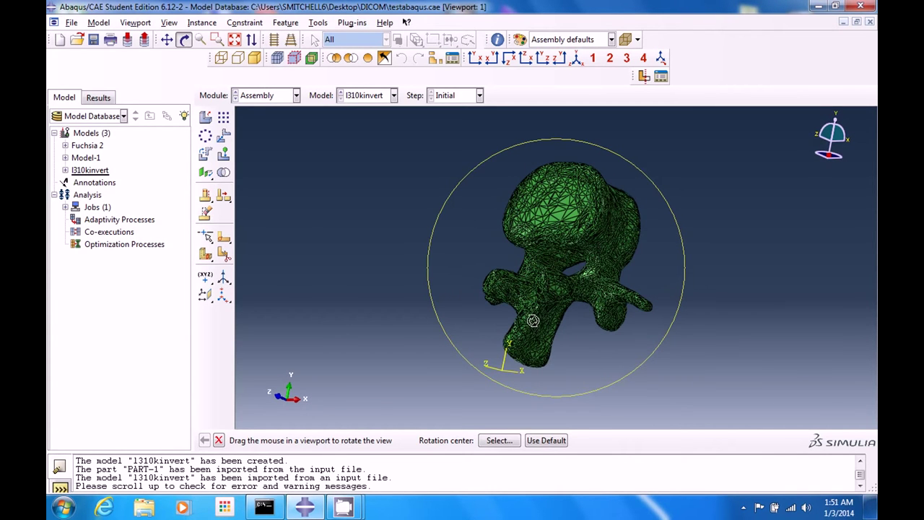
left_click_drag(532, 319, 526, 325)
key("alt+Tab")
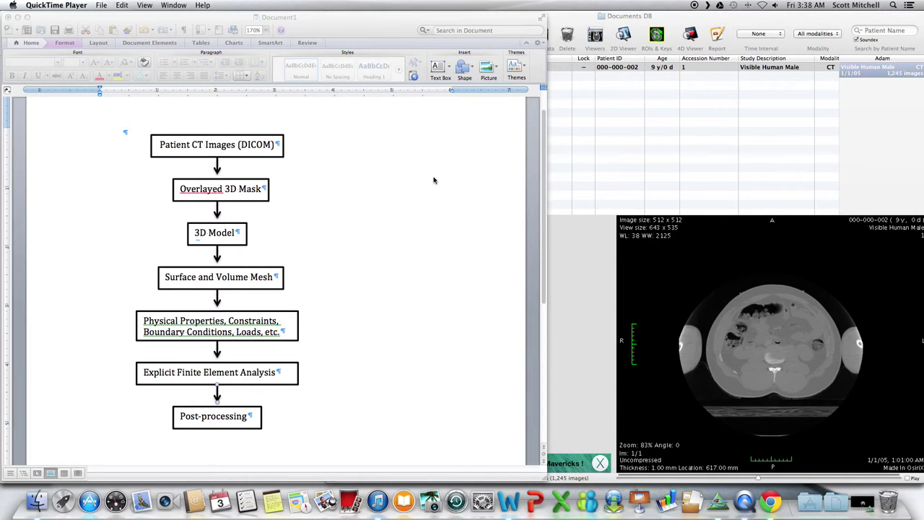
Bring up the OsiriX 3D volume reconstruction and rotate the vertebra to view its top surface
key("ctrl+Up")
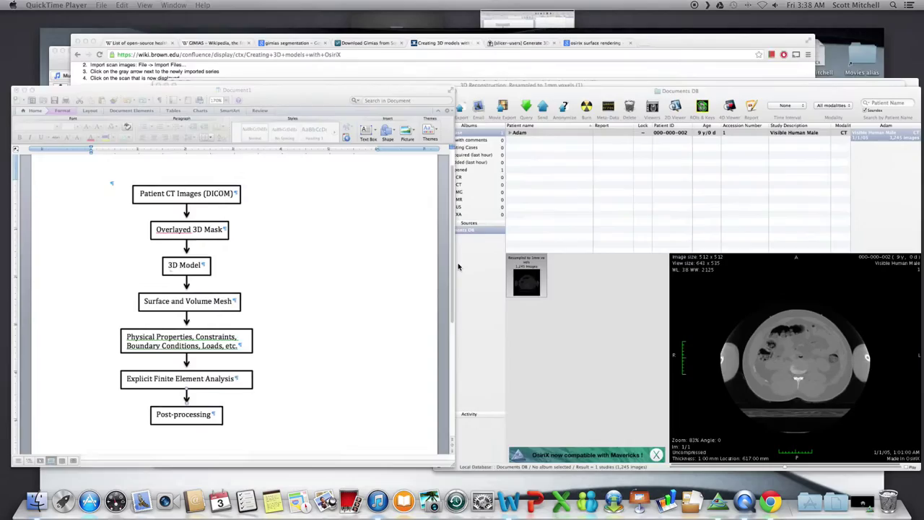
left_click(595, 338)
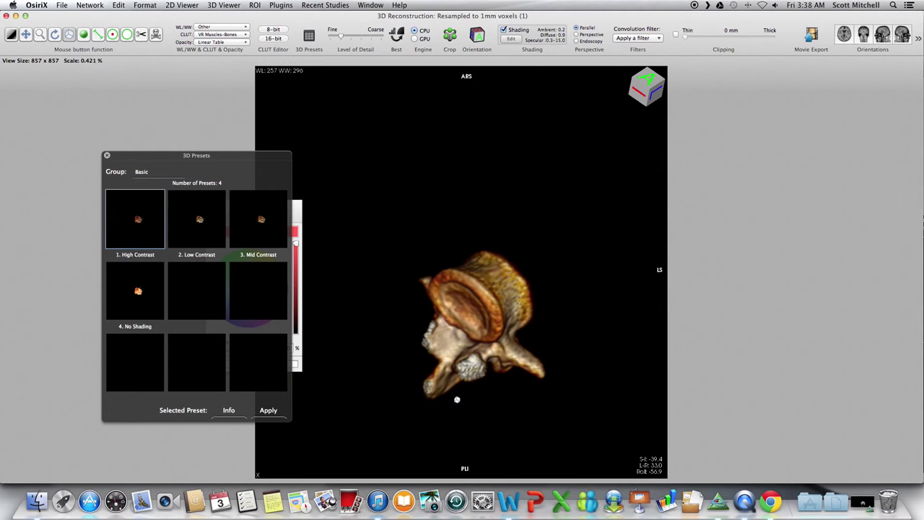
left_click_drag(374, 330, 397, 93)
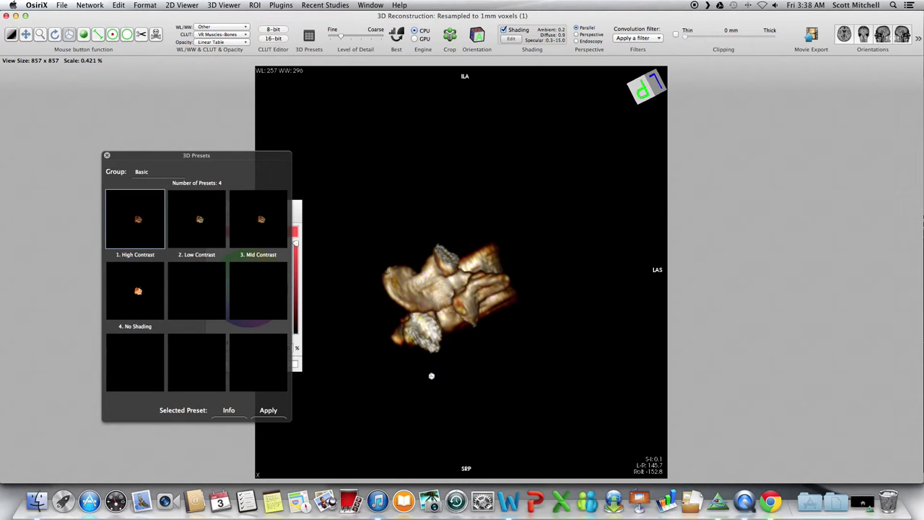
left_click_drag(431, 373, 623, 347)
left_click_drag(431, 267, 533, 271)
left_click_drag(510, 310, 493, 327)
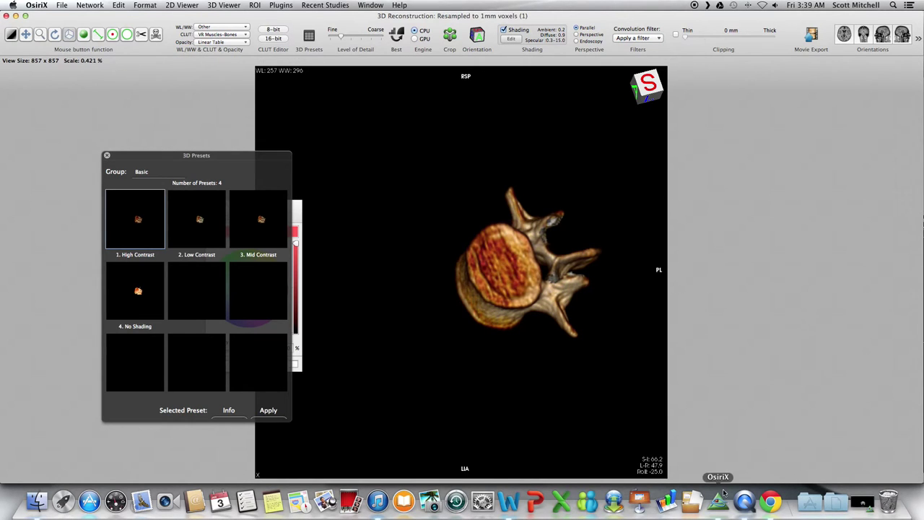
left_click_drag(557, 261, 541, 218)
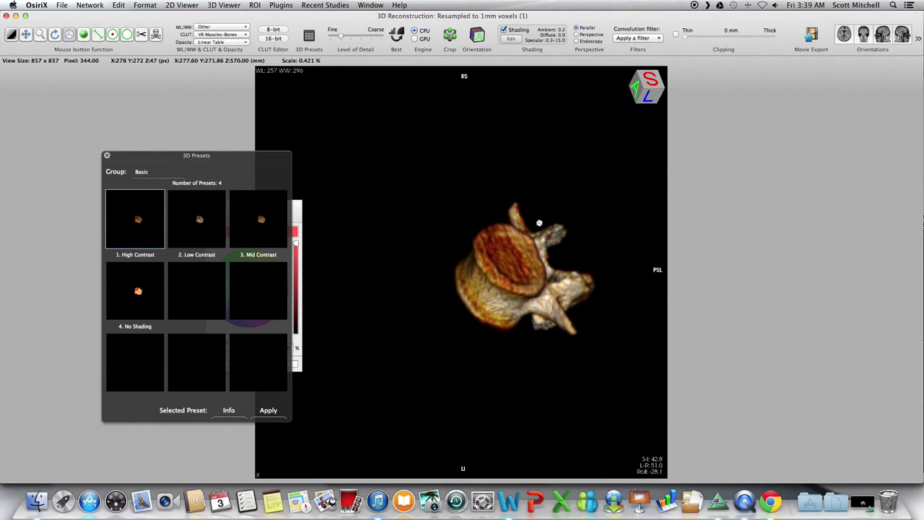
key("F3")
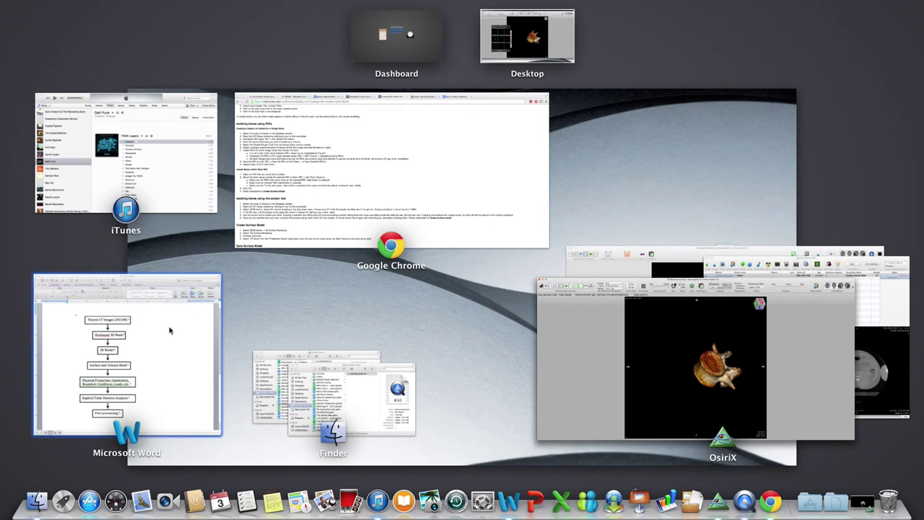
Show the Word CT-to-FEA flowchart, then switch to the OsiriX Surface Rendering window
left_click(170, 330)
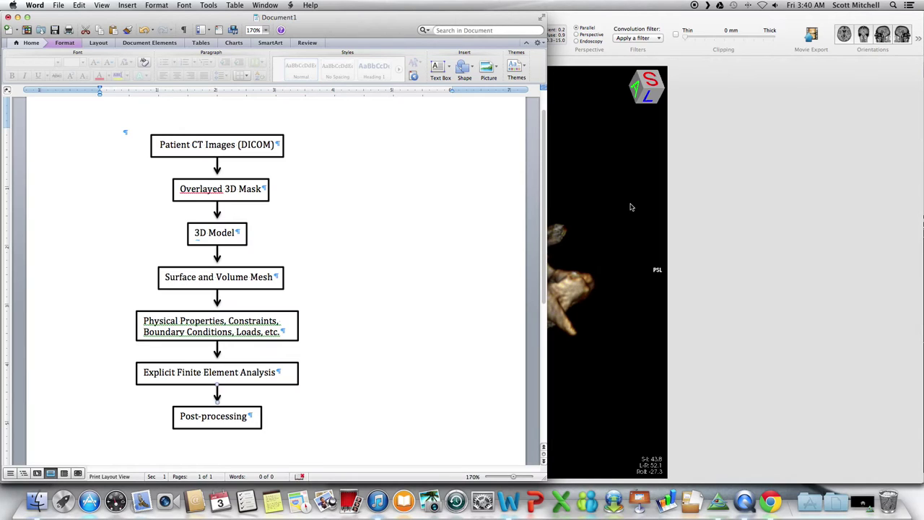
key("ctrl+Up")
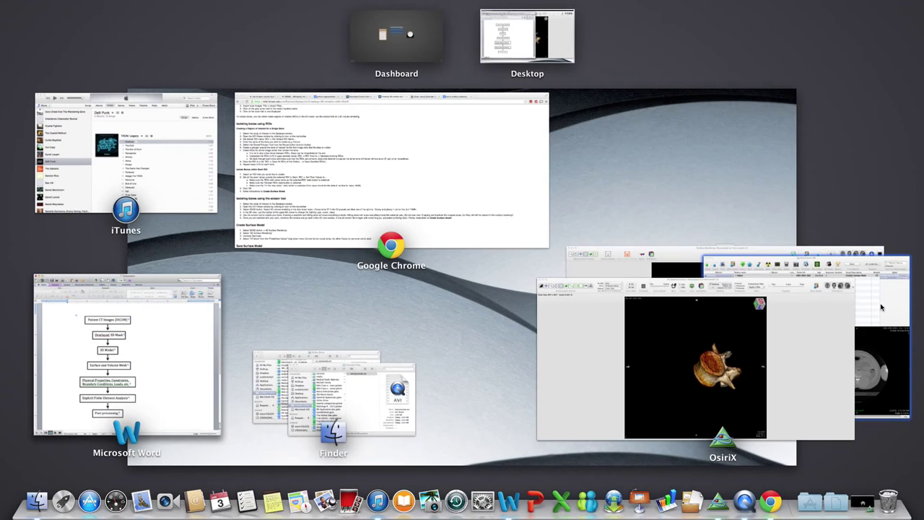
left_click(686, 259)
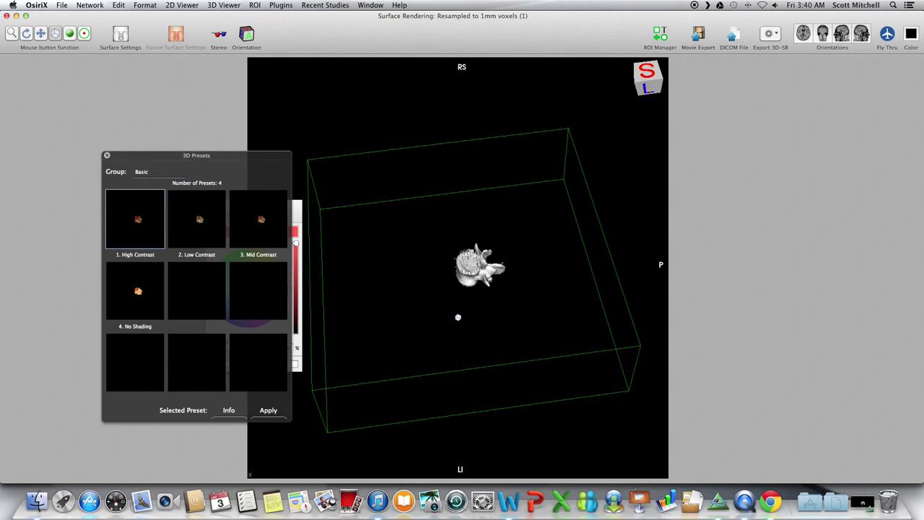
Rotate the white vertebra surface model and its bounding box, ending on a side view
left_click_drag(464, 317, 578, 117)
left_click_drag(428, 289, 456, 347)
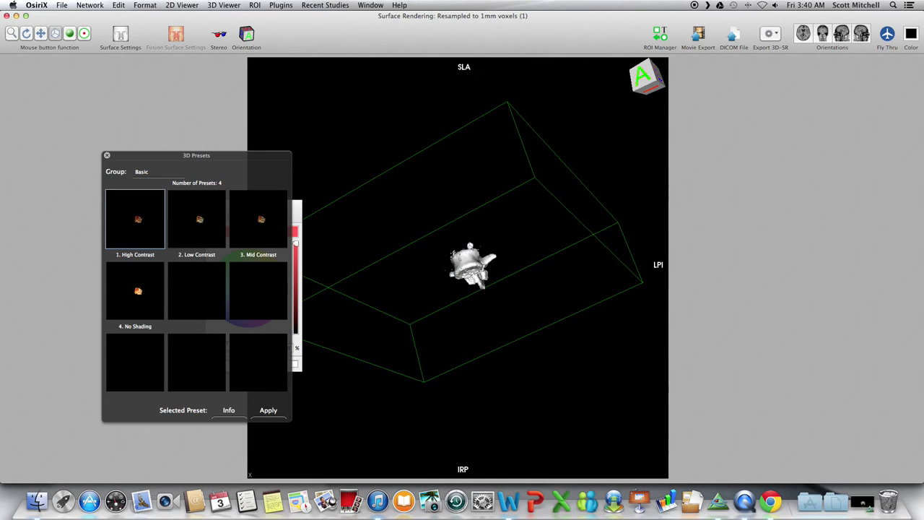
left_click_drag(450, 242, 479, 390)
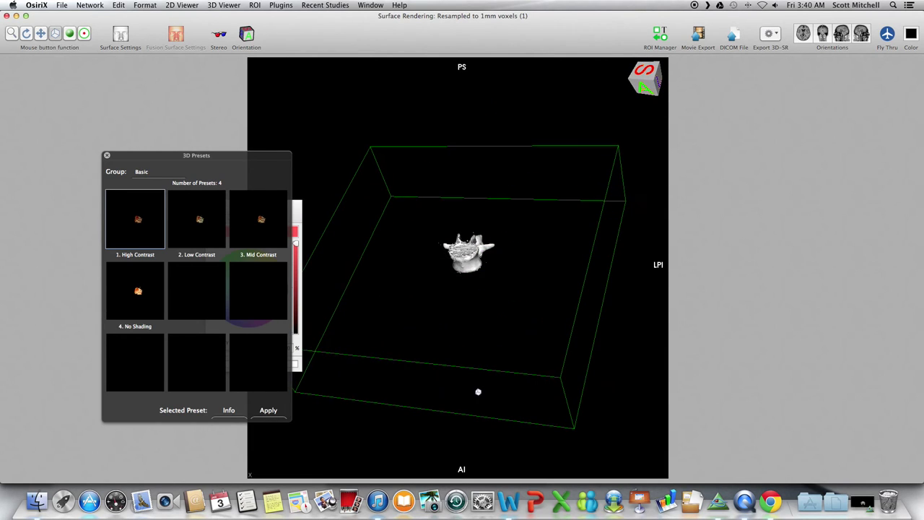
left_click_drag(467, 236, 441, 249)
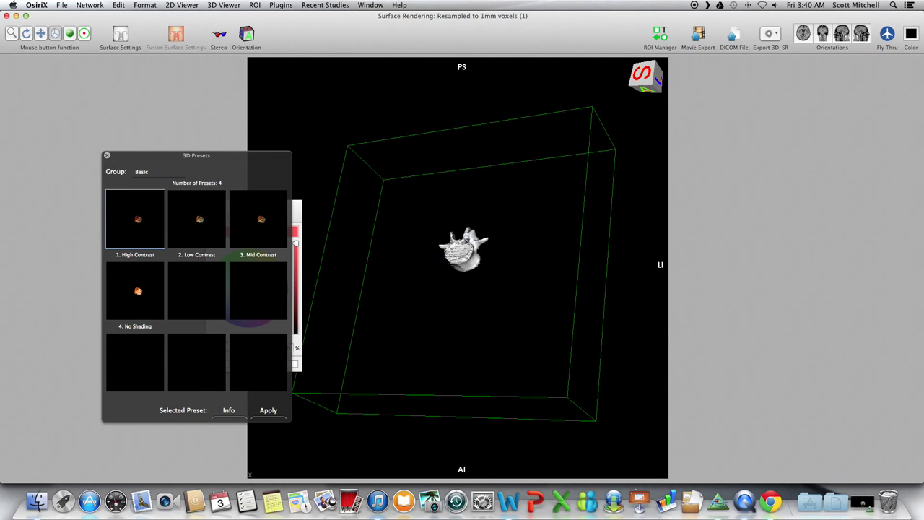
left_click_drag(468, 238, 514, 197)
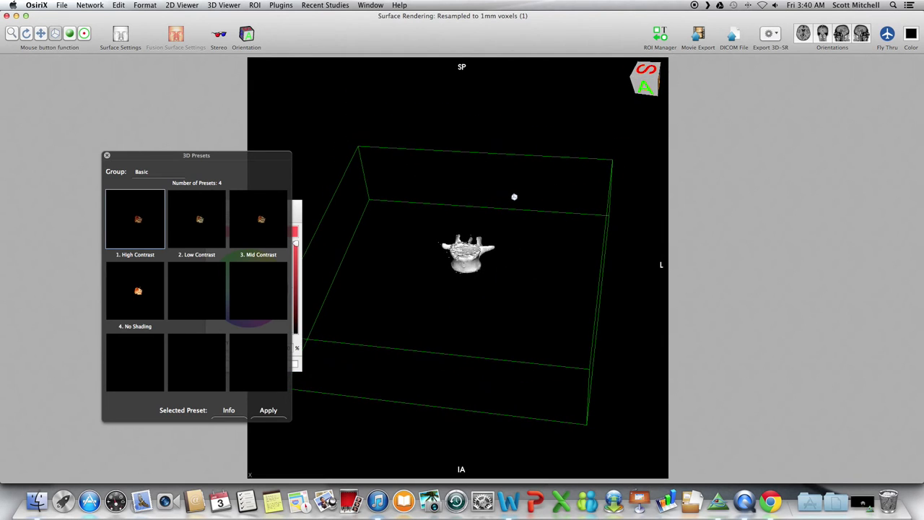
left_click_drag(478, 267, 476, 283)
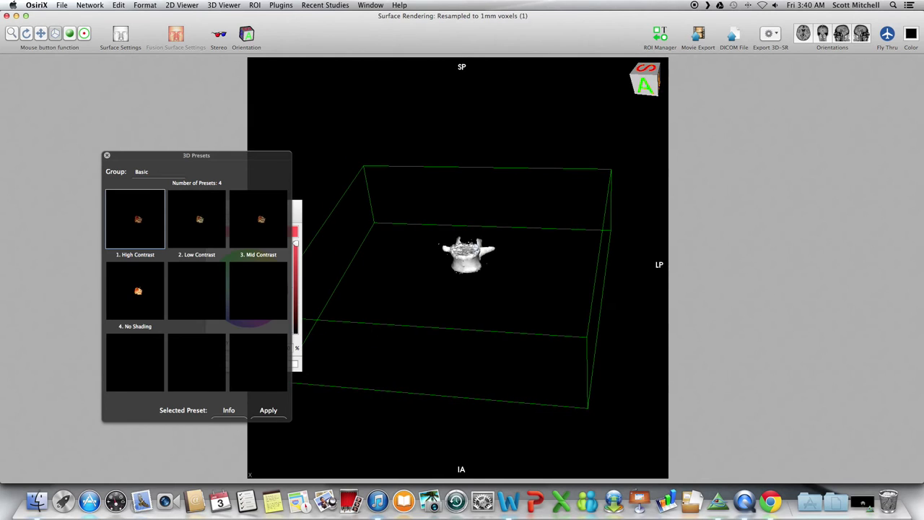
key("ctrl+Up")
Bring the Word Document1 flowchart, Patient CT Images (DICOM) to Post-processing, to the front
left_click(128, 318)
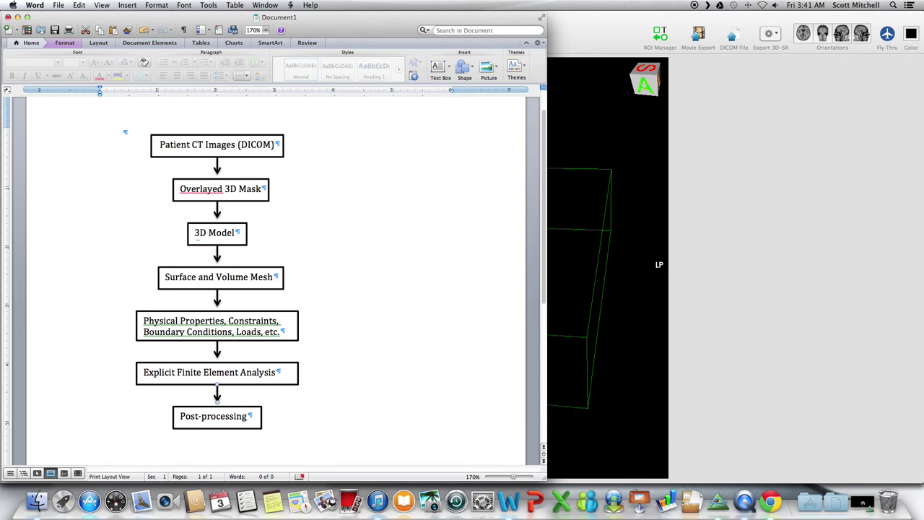
scroll(311, 301, "down", 1)
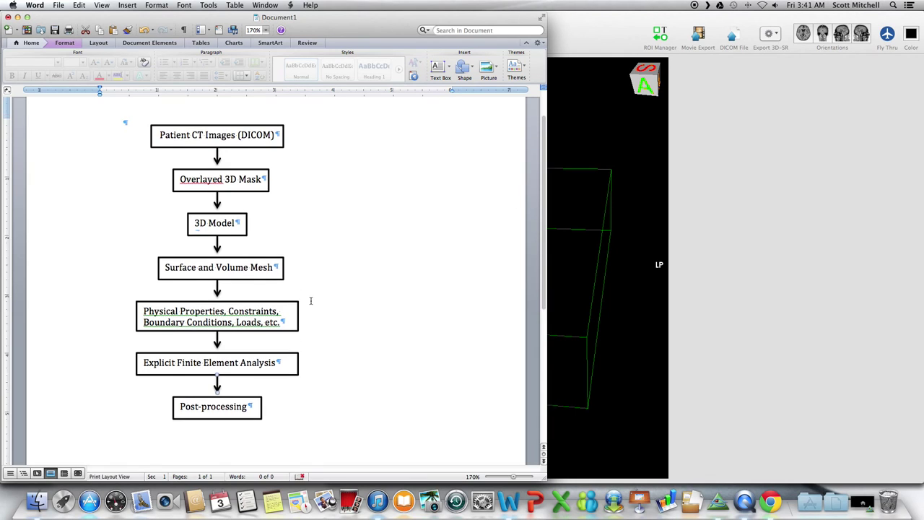
scroll(310, 301, "up", 2)
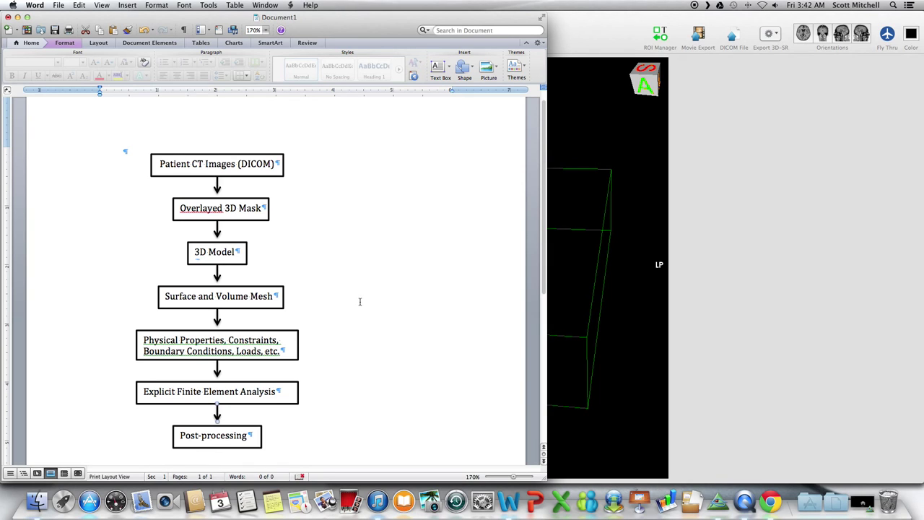
scroll(359, 302, "down", 3)
scroll(359, 302, "up", 1)
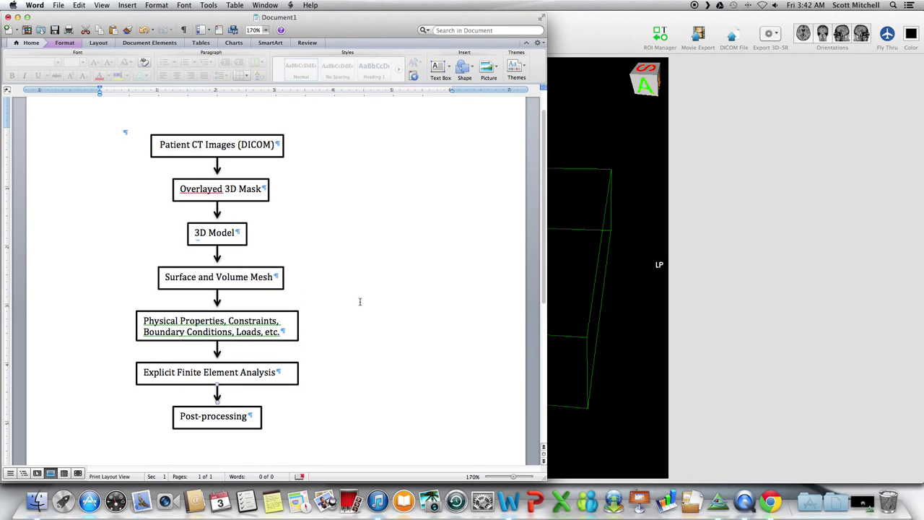